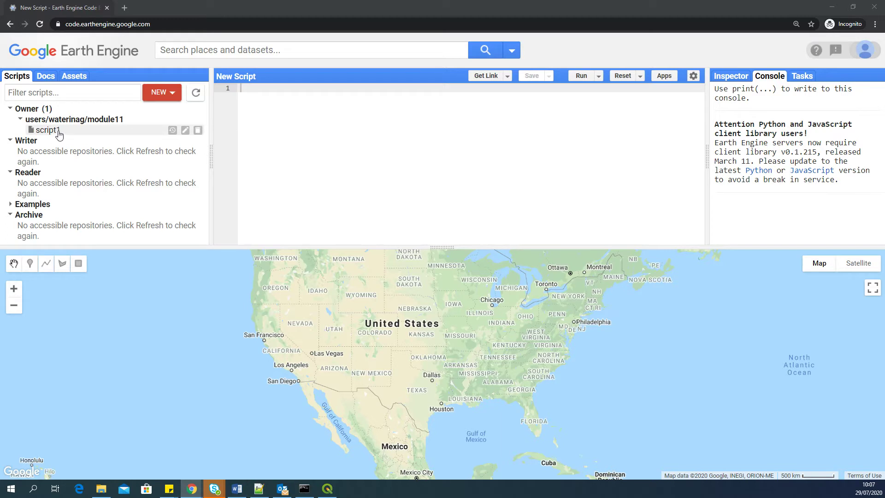
Load script1 and review its map-centring line at zoom 7 and the elevationVis palette block.
click(46, 130)
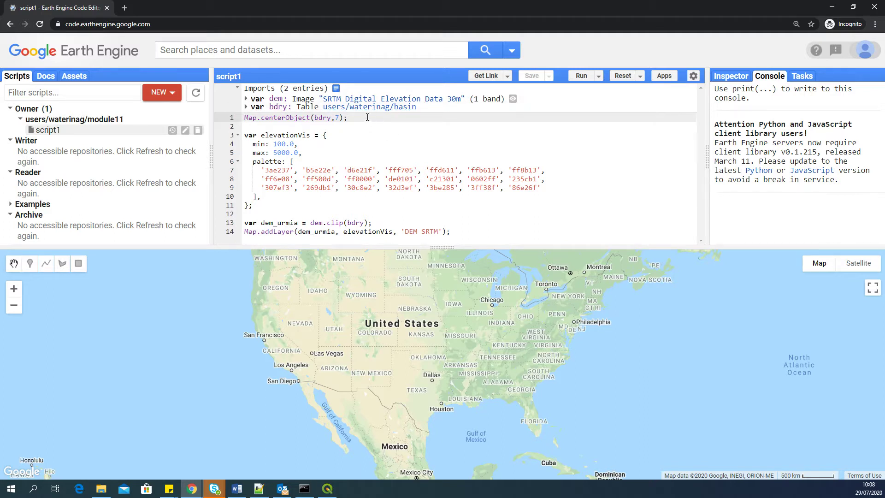
drag(368, 117, 244, 117)
click(321, 119)
click(335, 117)
double_click(303, 135)
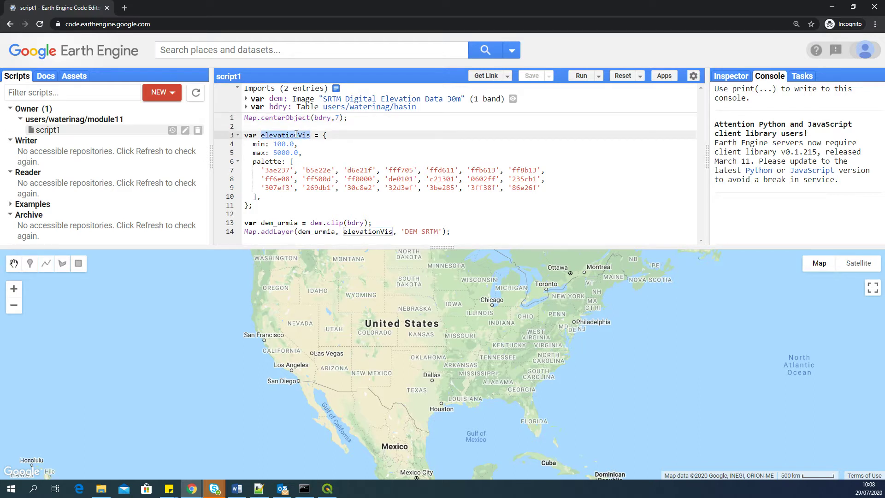
drag(286, 205, 245, 134)
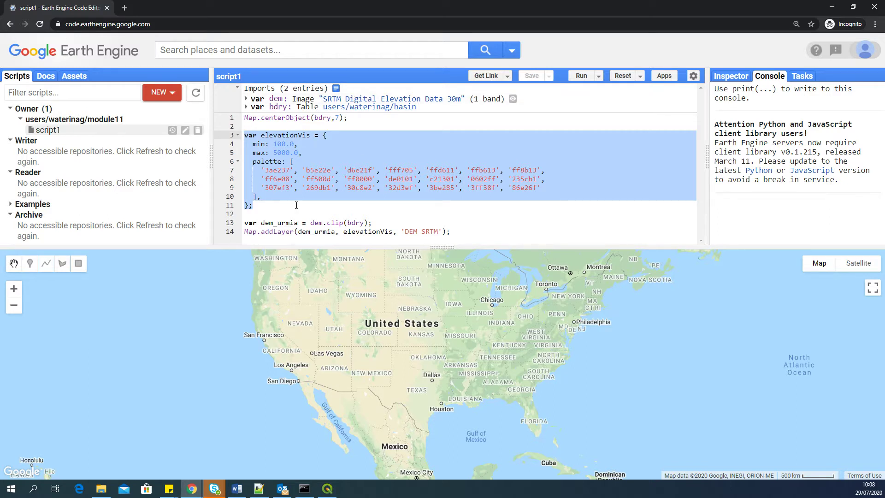
click(283, 224)
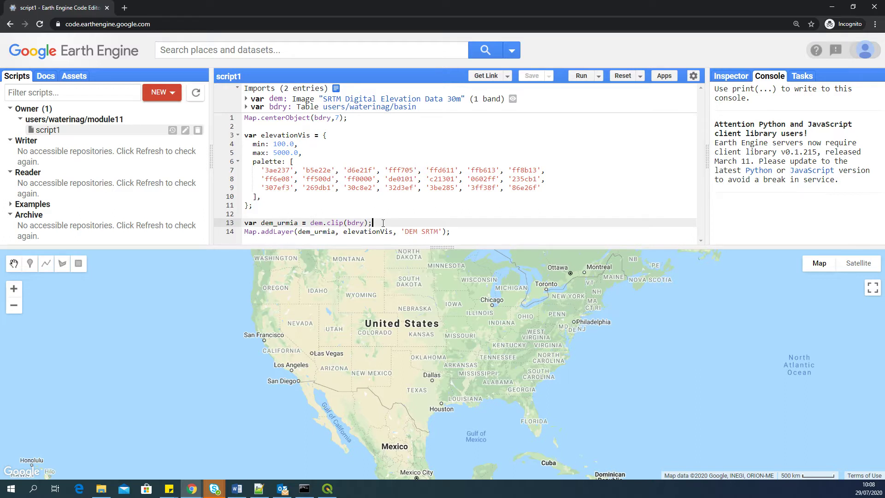
Review the dem clip and 'DEM SRTM' addLayer lines, then run the script.
double_click(314, 223)
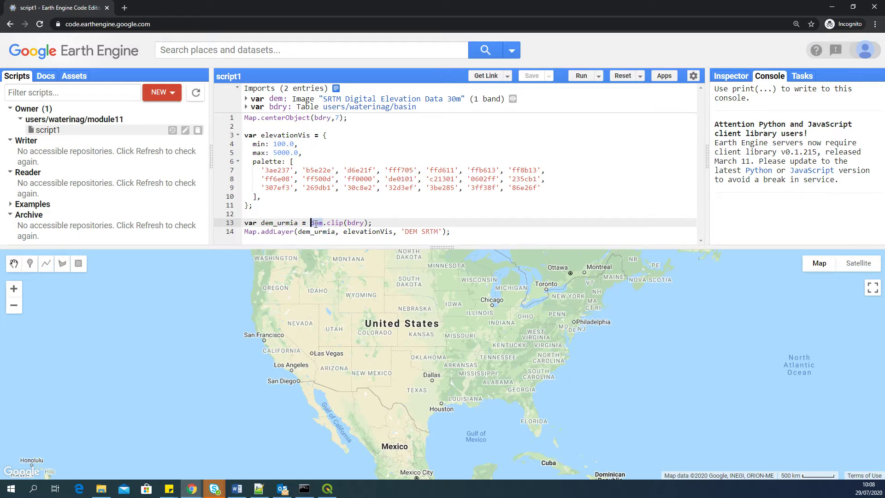
double_click(337, 223)
double_click(281, 231)
double_click(281, 224)
click(279, 225)
double_click(278, 225)
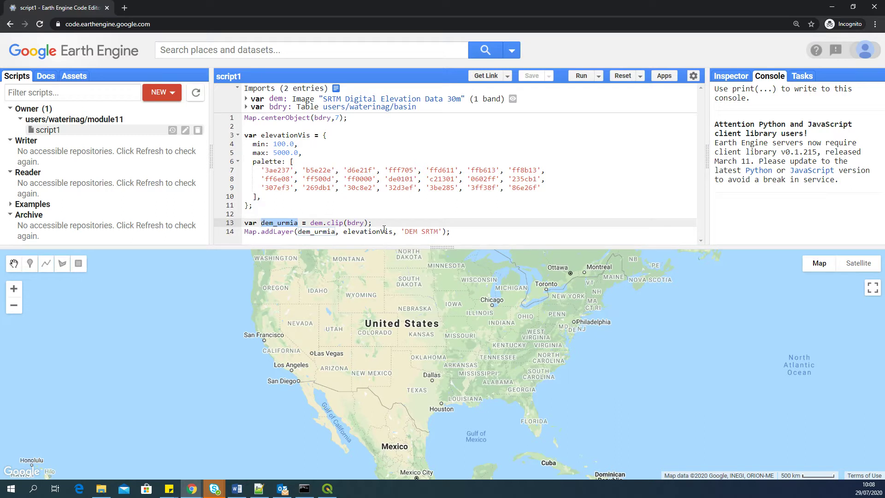
double_click(369, 232)
click(404, 229)
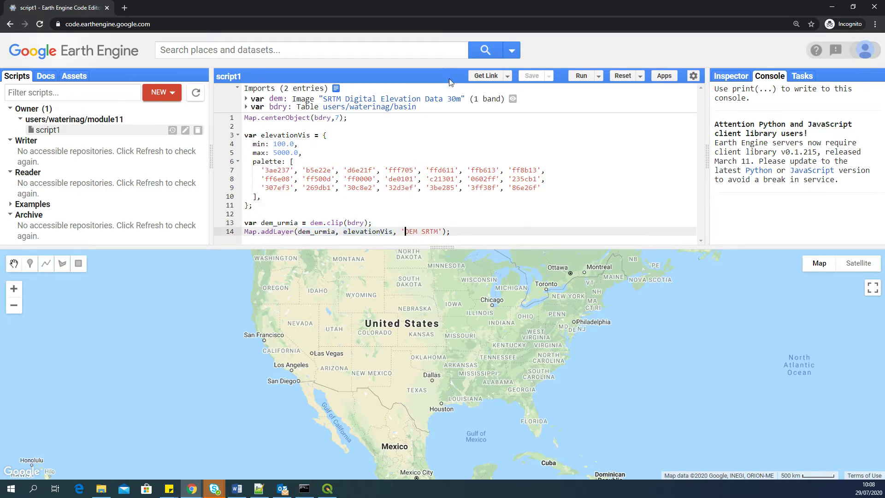
click(586, 75)
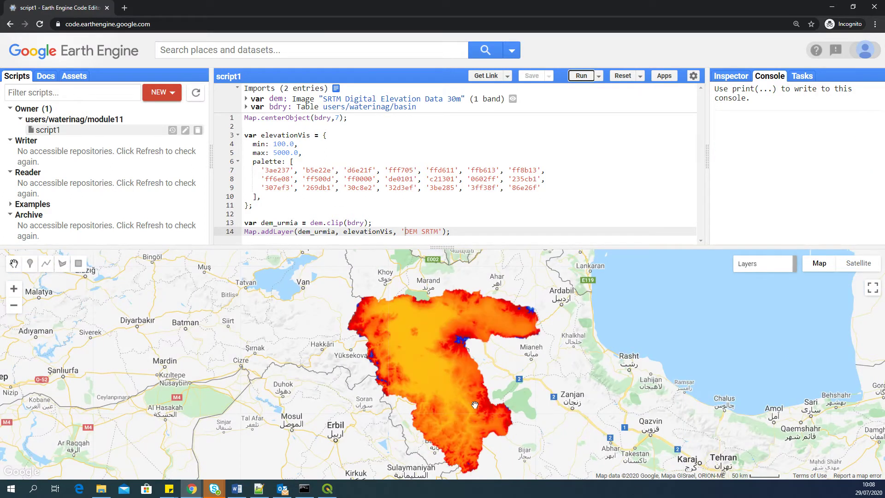
Frame the basin on the map and toggle the DEM SRTM layer off and on twice.
drag(473, 397, 463, 369)
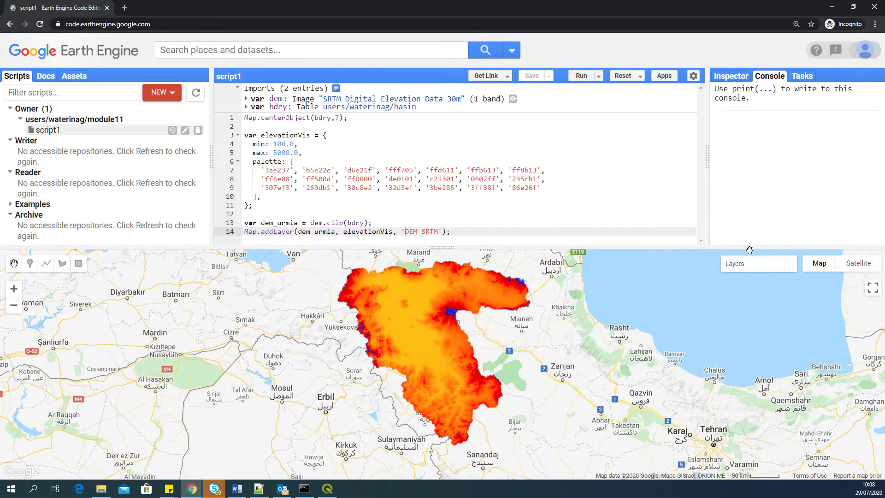
mouse_move(754, 271)
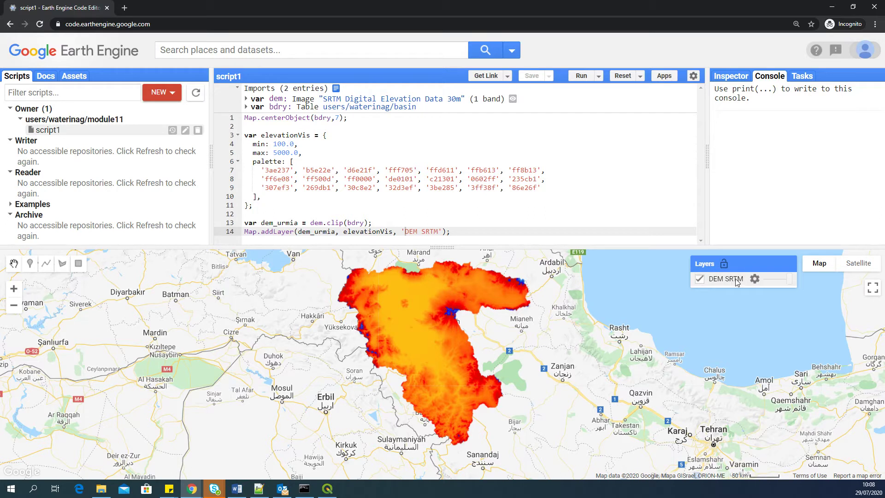
click(699, 278)
click(700, 278)
click(699, 278)
click(700, 278)
click(561, 214)
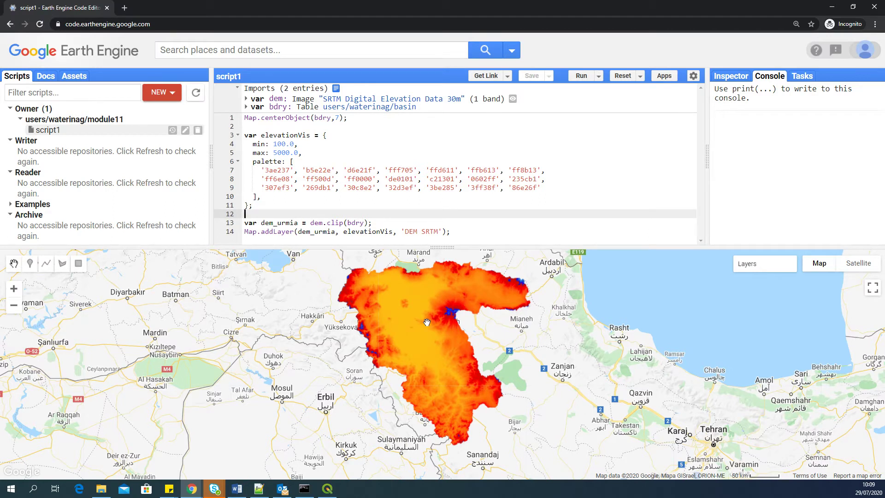
click(355, 199)
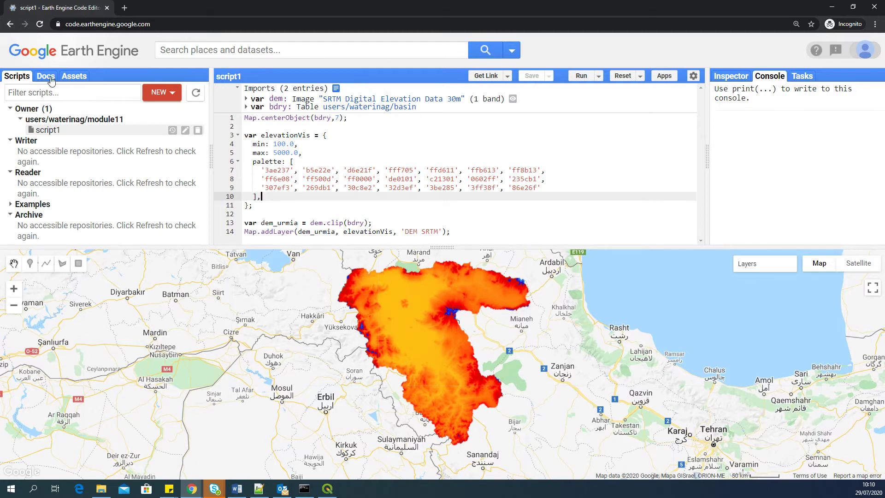
click(83, 76)
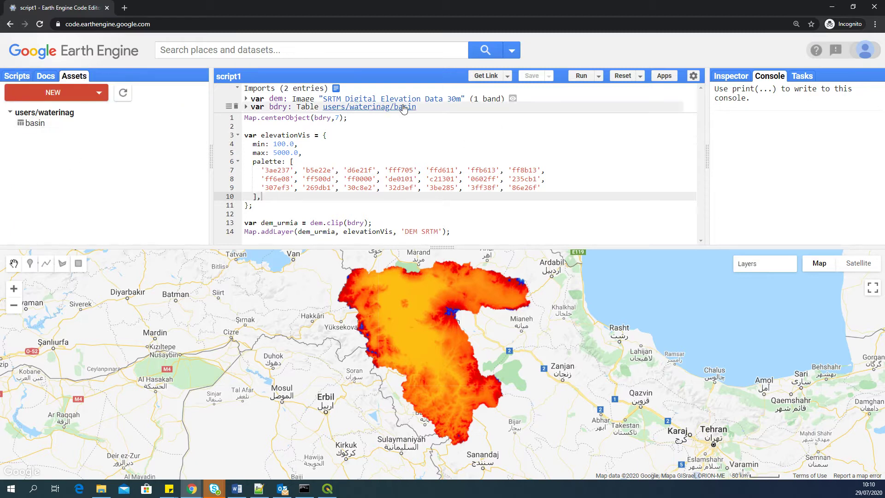
Set the basin table asset's sharing to 'Anyone can read', then go back to the scripts list.
click(35, 123)
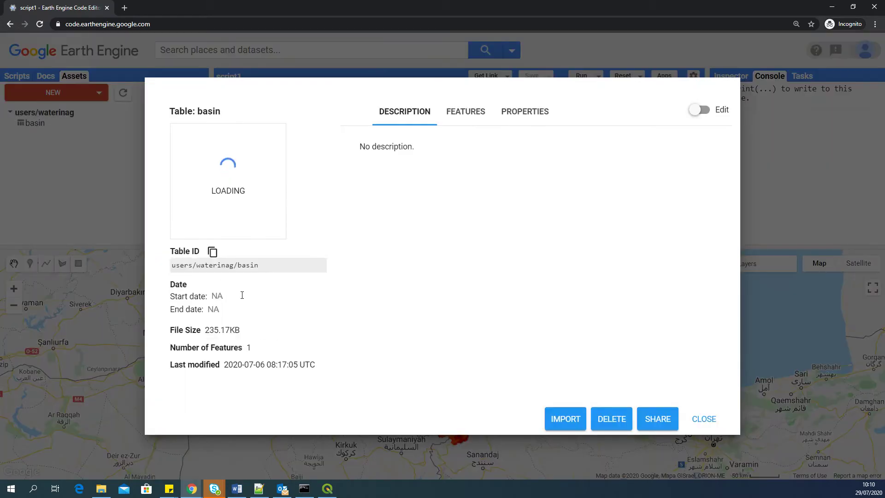
click(658, 420)
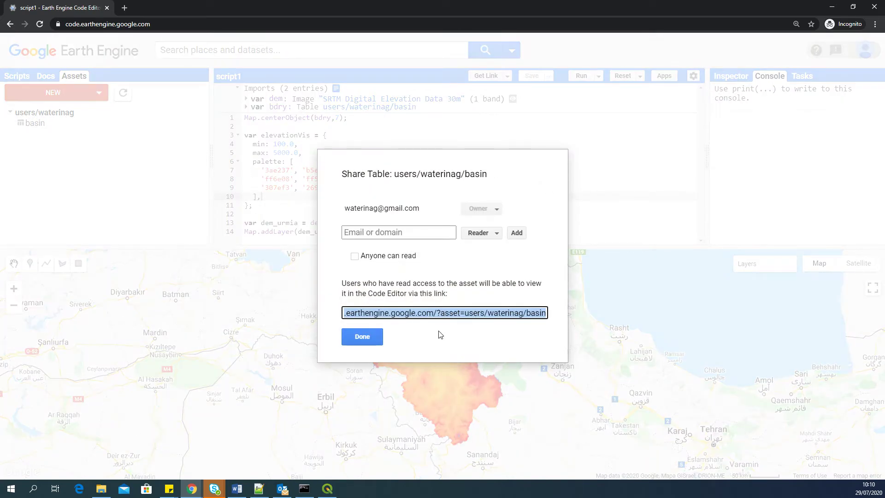
click(355, 257)
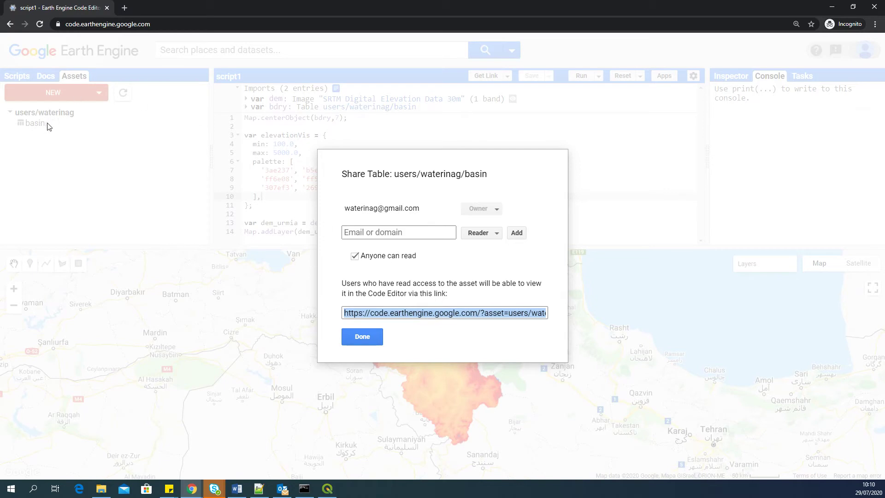
click(363, 340)
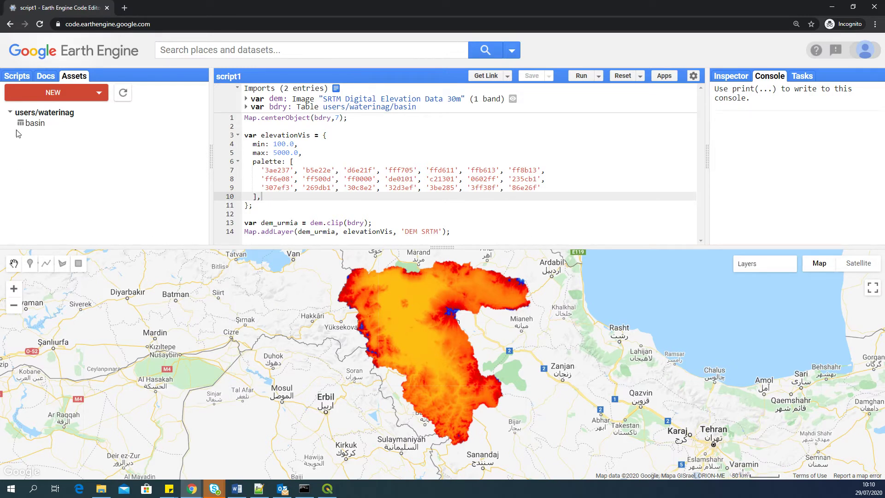
click(18, 76)
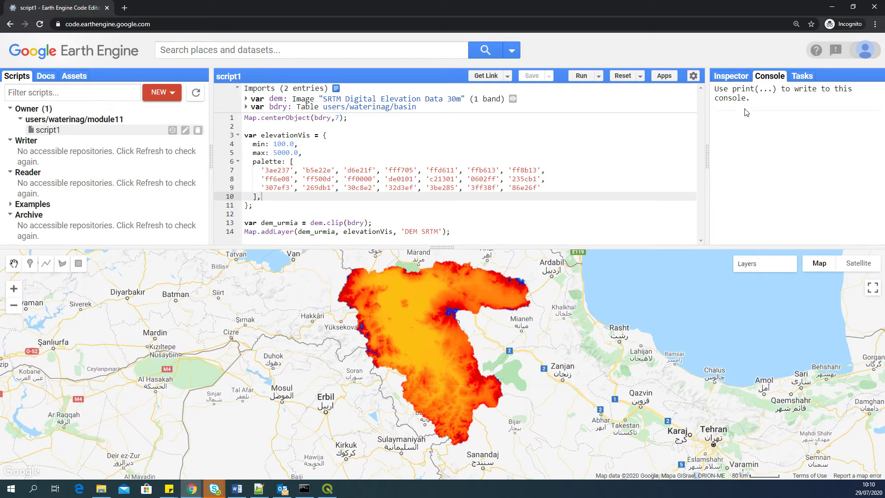
Start a new app named 'myapp' and check its public URL ending in view/myapp.
click(666, 76)
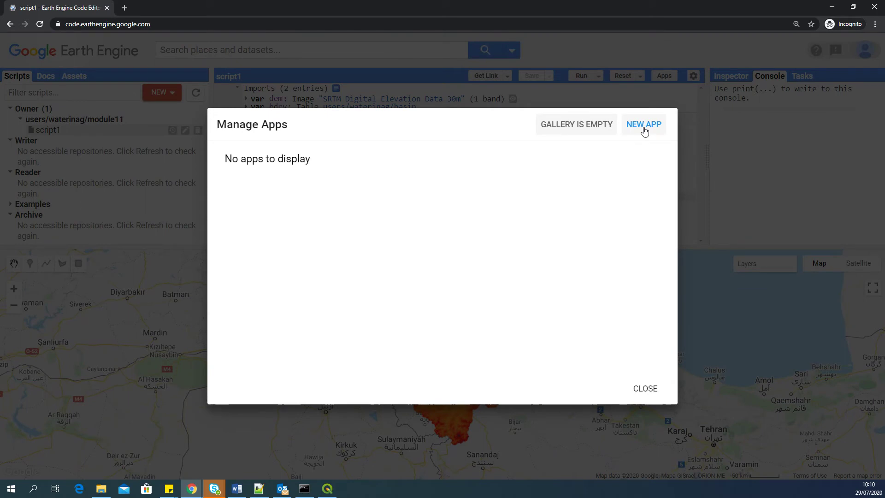
click(644, 131)
click(371, 121)
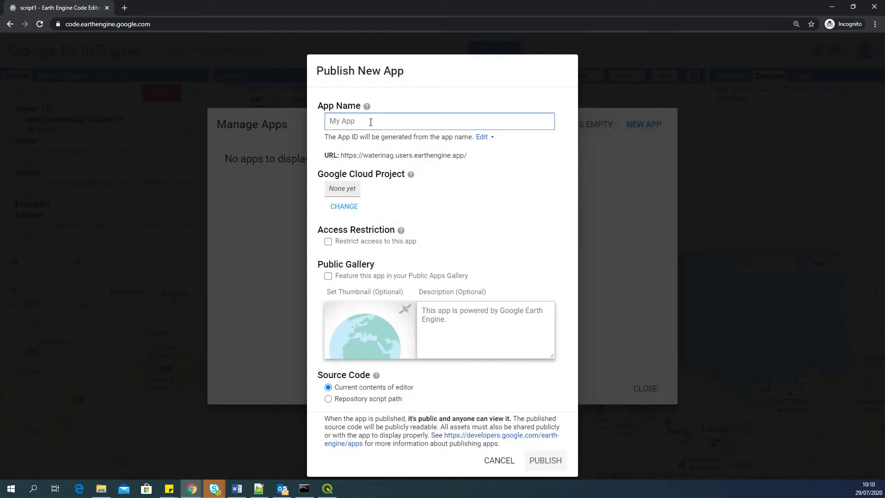
text(myapp)
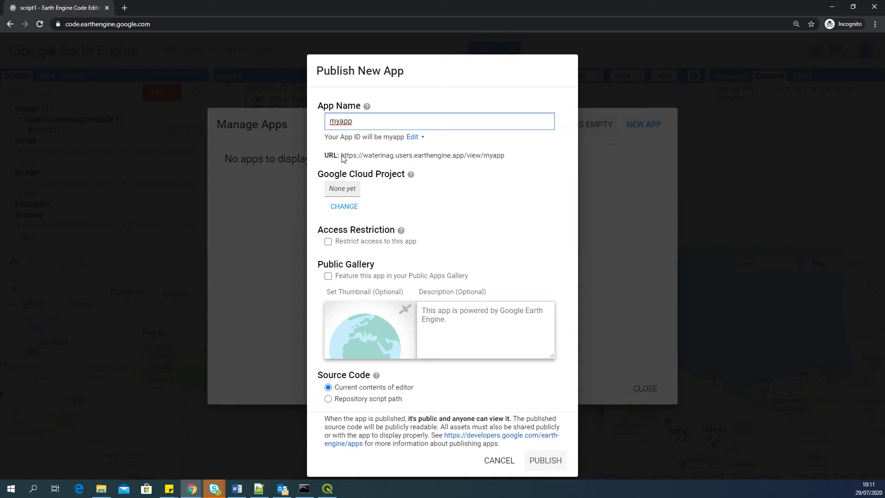
drag(340, 155, 507, 160)
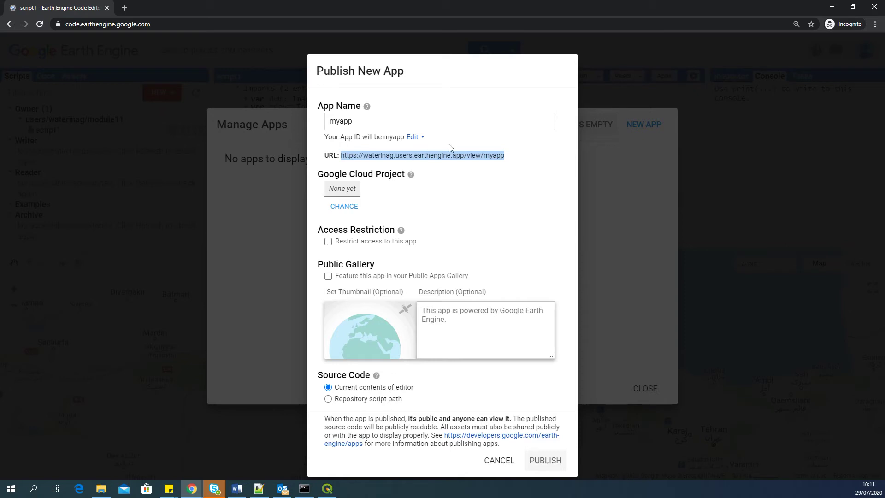
click(470, 157)
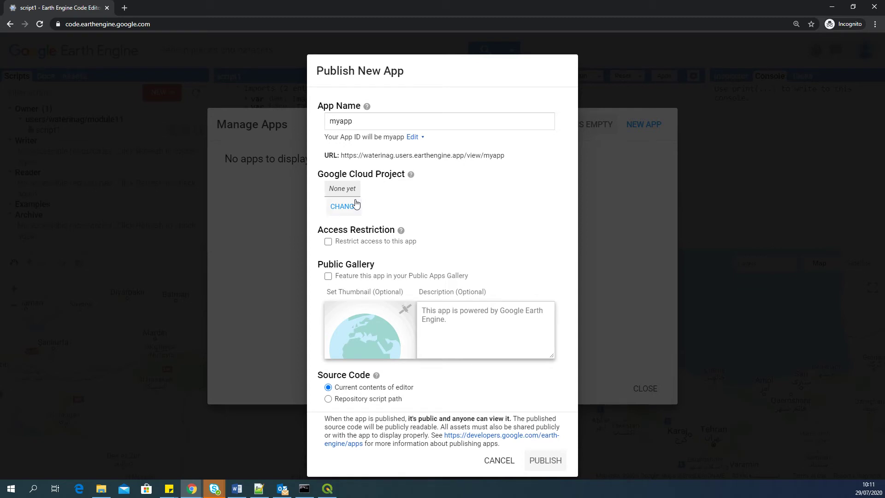
Choose to create a new Cloud Project for the app with No organization as parent.
click(337, 206)
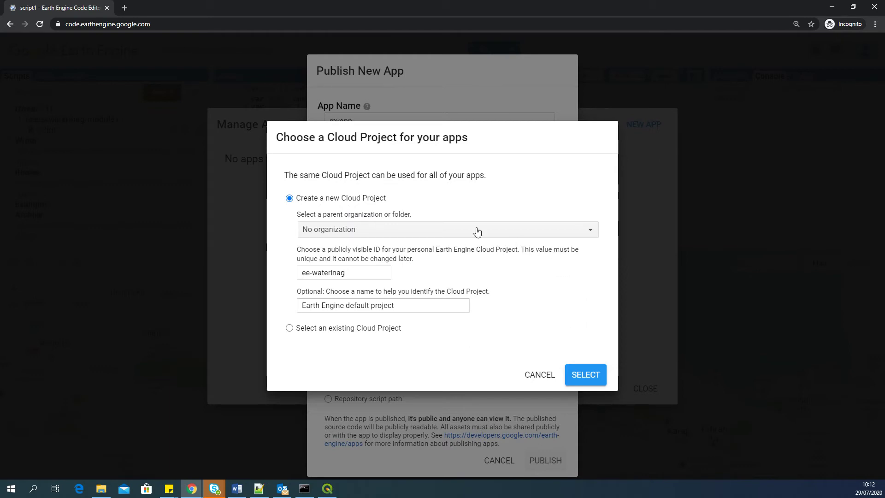
click(343, 233)
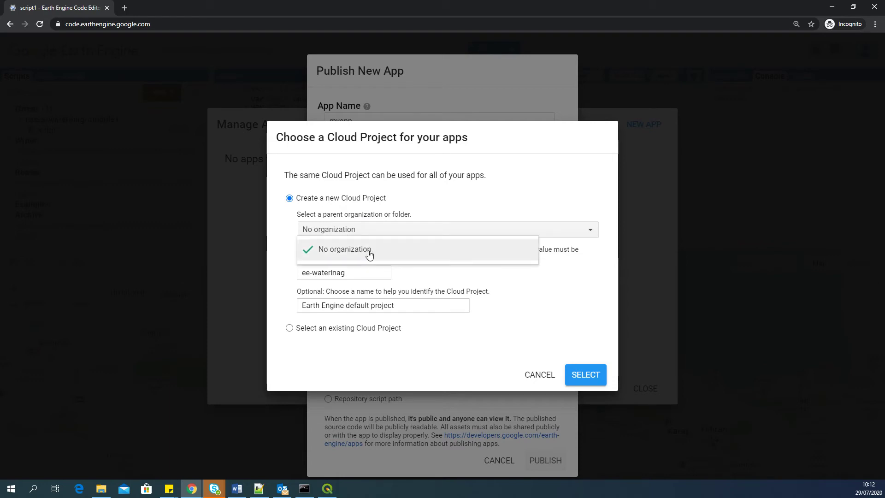
click(300, 215)
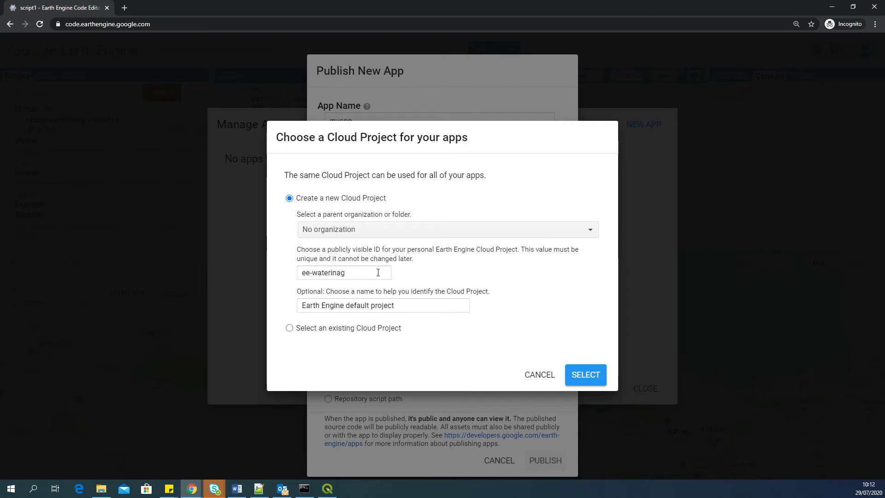
click(360, 276)
Submit the new Cloud Project choice, dismiss the terms-of-service error, and submit again.
click(587, 387)
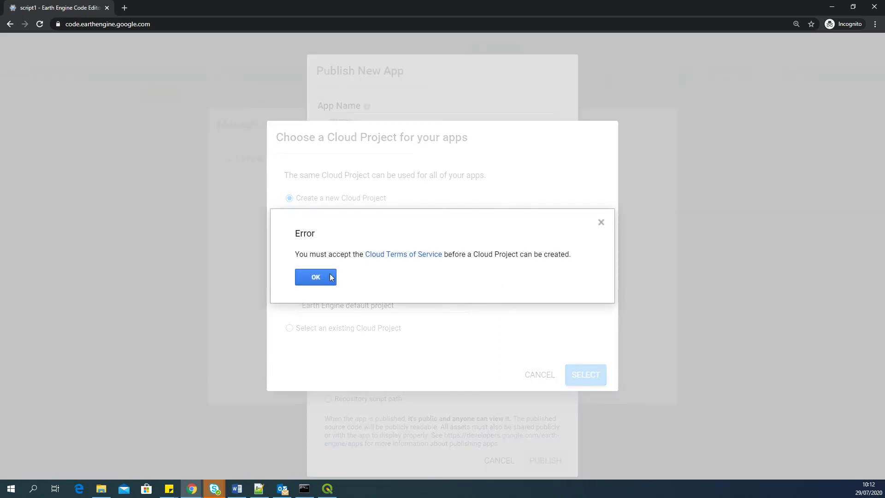
click(325, 275)
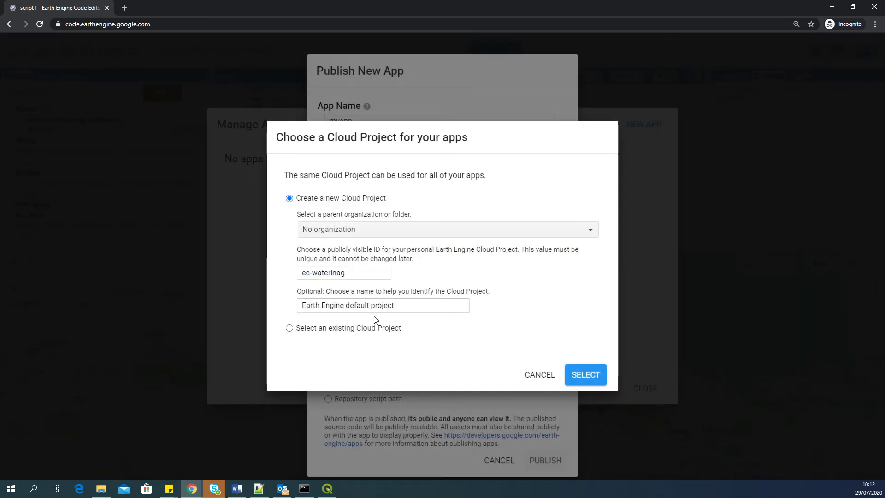
click(571, 372)
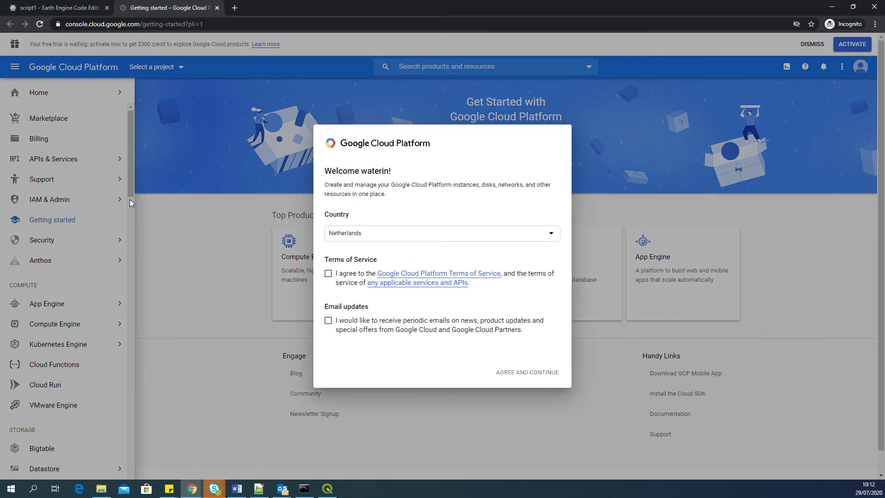
Accept the Cloud Platform Terms of Service with email updates opted in.
click(328, 274)
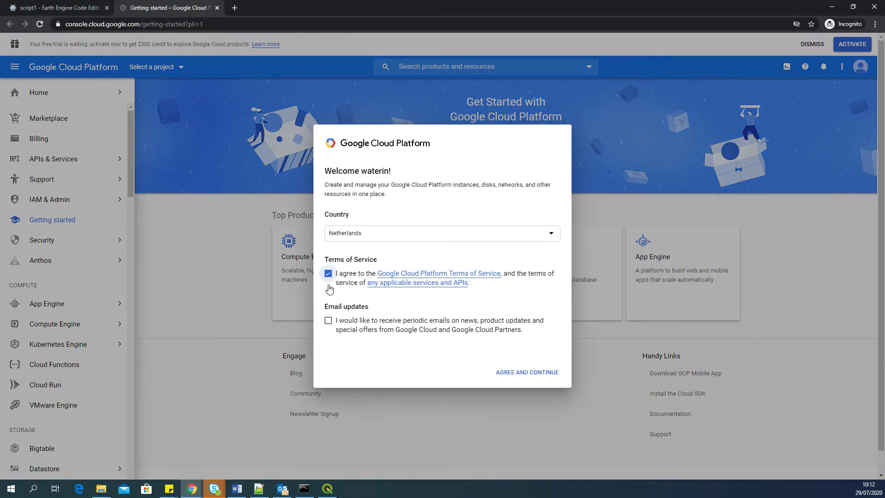
click(328, 322)
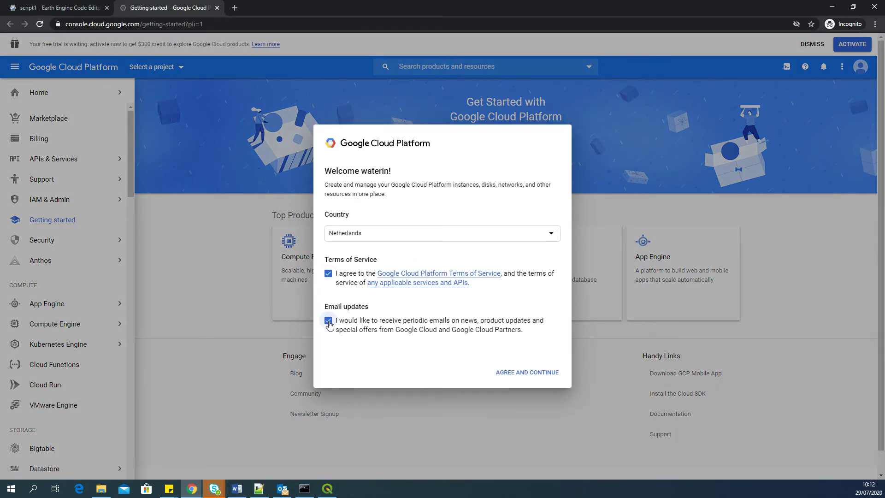
click(522, 374)
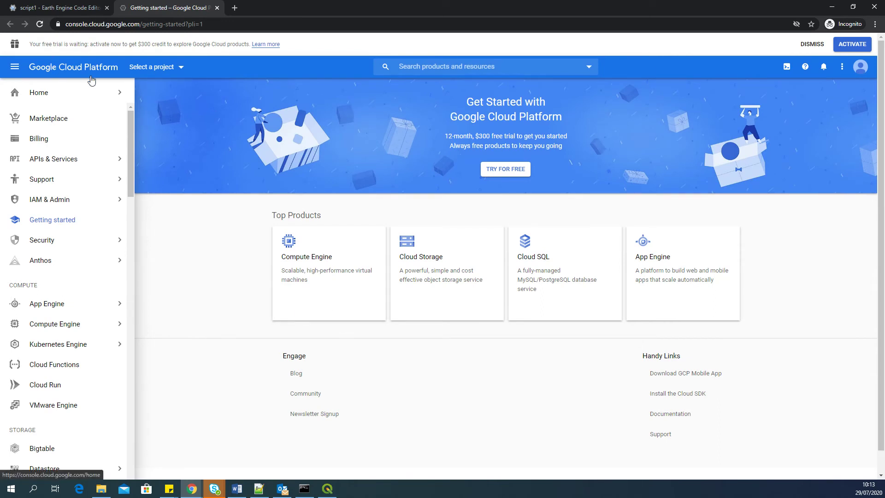
Return to the Earth Engine editor and dismiss its error message.
mouse_move(92, 92)
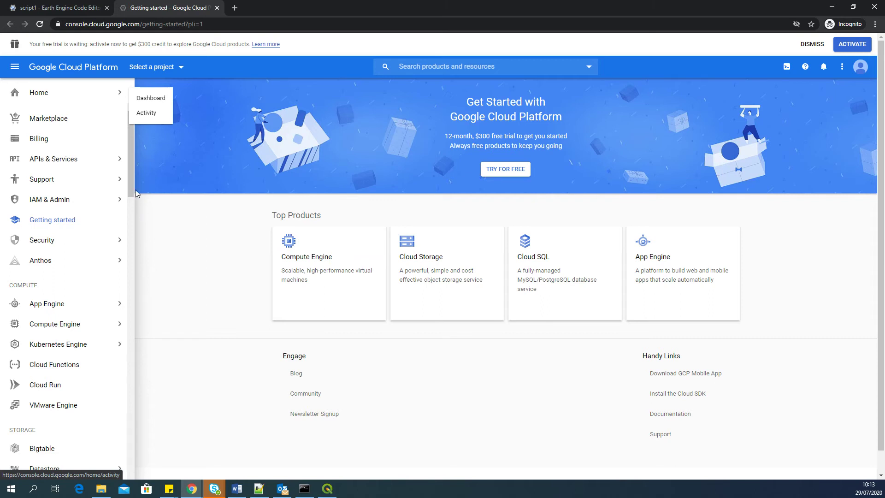
click(37, 4)
click(326, 278)
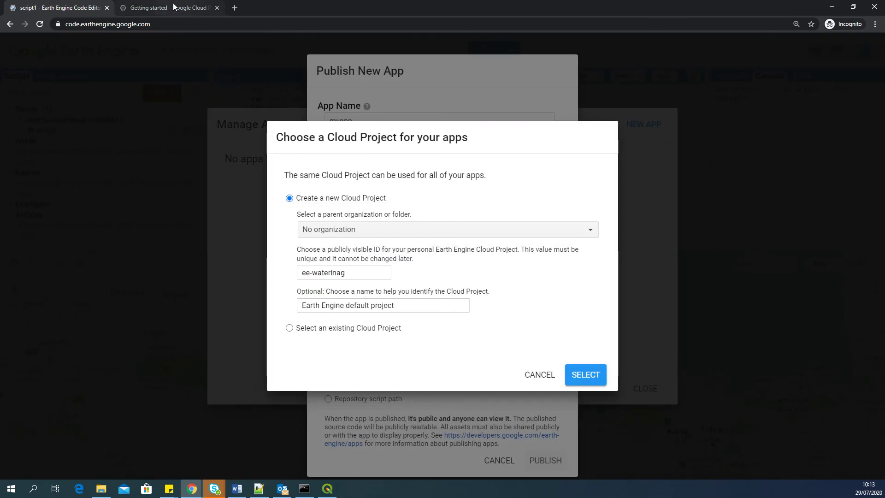
Create the new Cloud Project ee-waterinag and assign it to myapp.
click(587, 375)
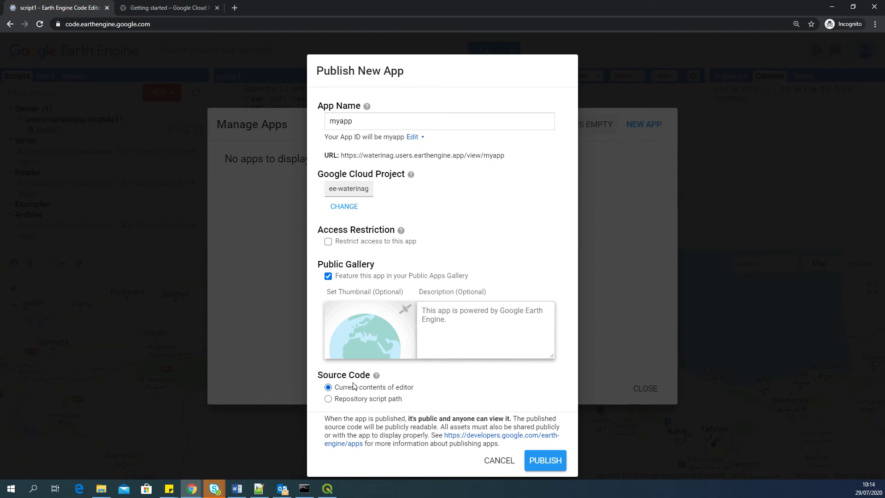
Publish myapp with the repository script script1 as its source.
click(331, 400)
scroll(481, 375, down, 1)
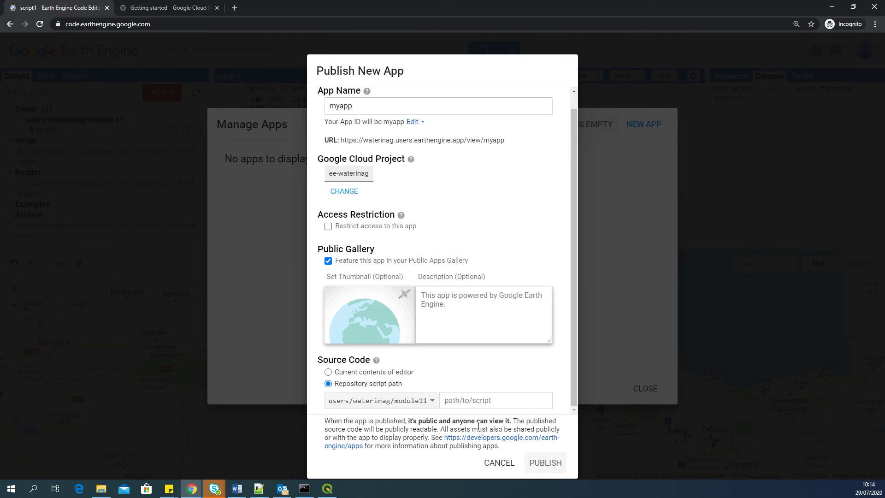
click(481, 407)
text(script1)
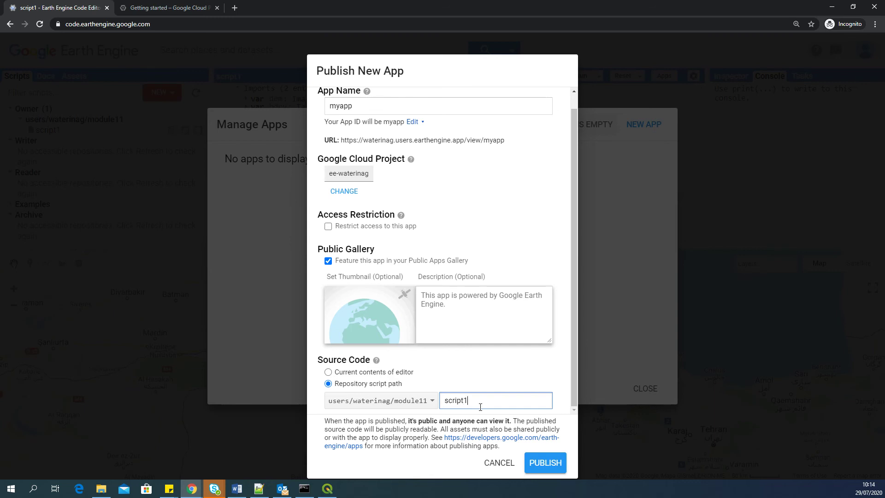
click(553, 465)
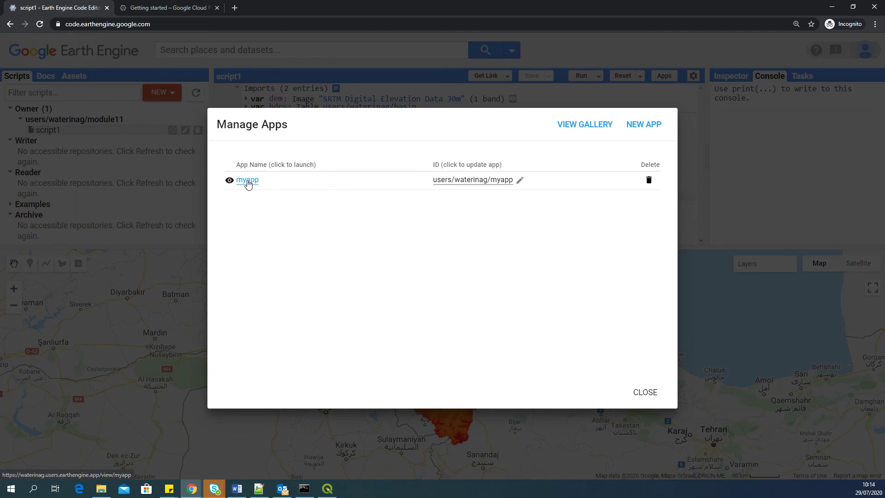
Open the published myapp page, reload it once, then close the Code Editor's apps list.
click(248, 180)
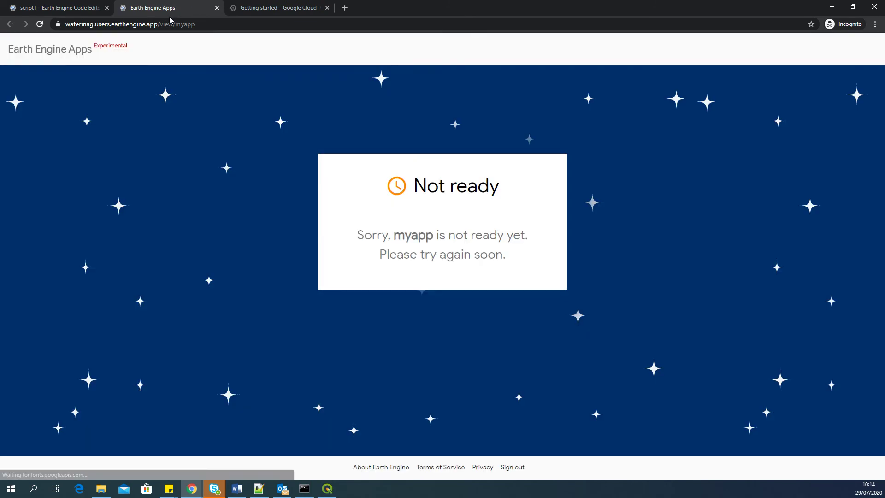
double_click(103, 24)
click(103, 24)
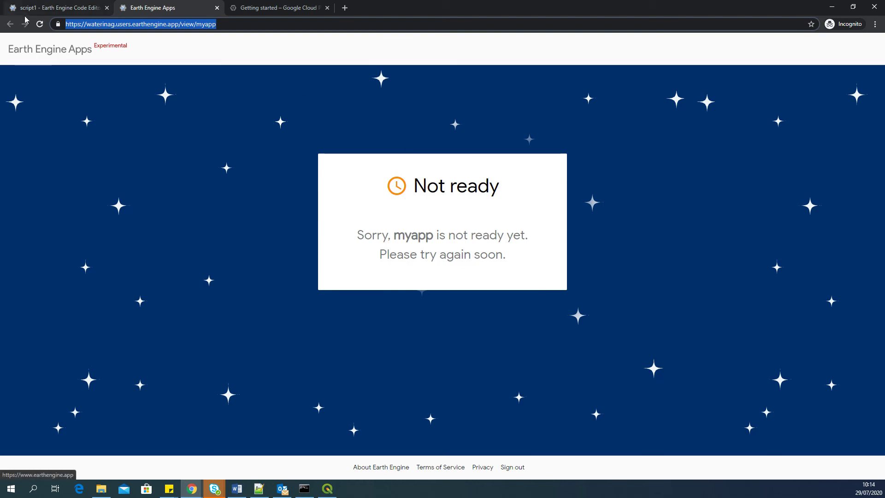
click(40, 24)
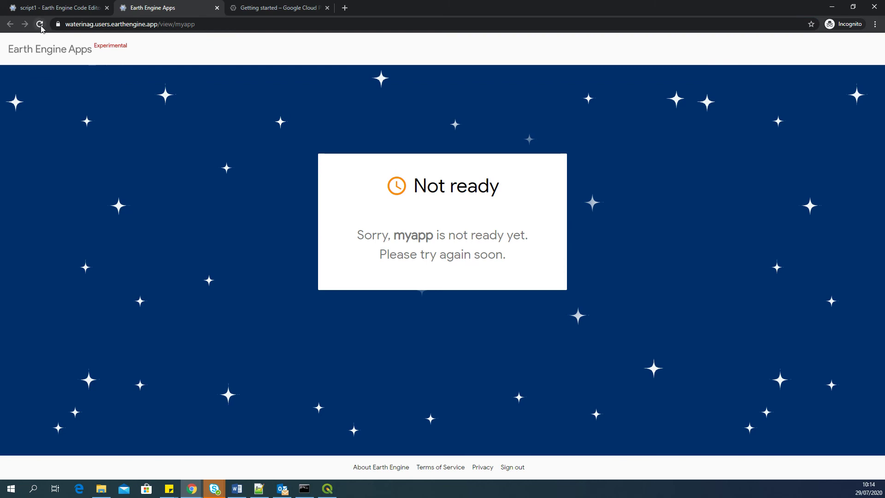
click(46, 8)
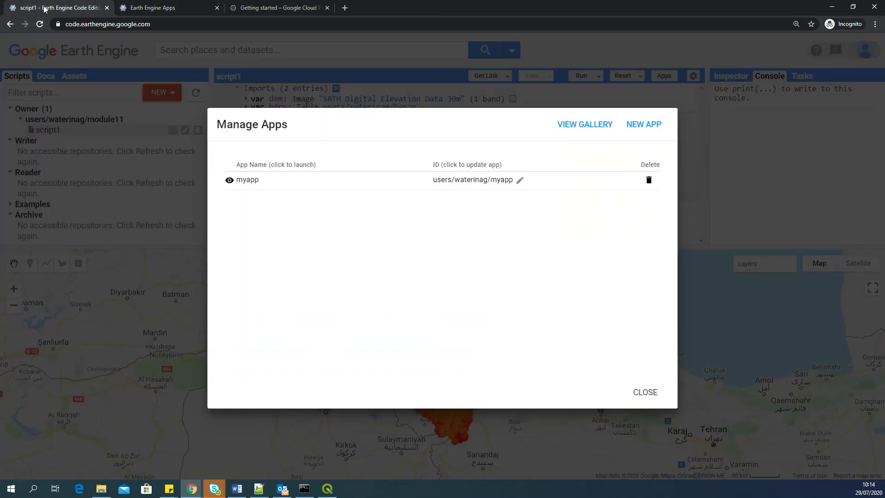
click(650, 394)
drag(432, 248, 433, 179)
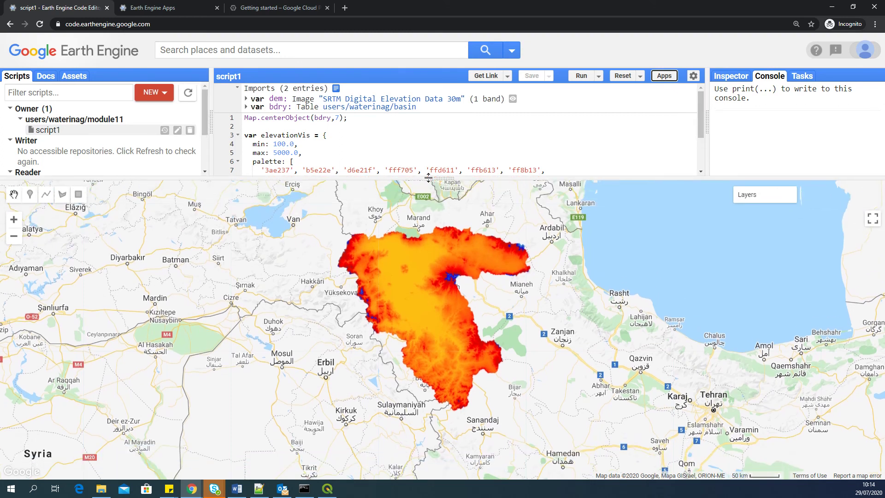
Reload the myapp page repeatedly until the clipped basin DEM map appears.
click(152, 8)
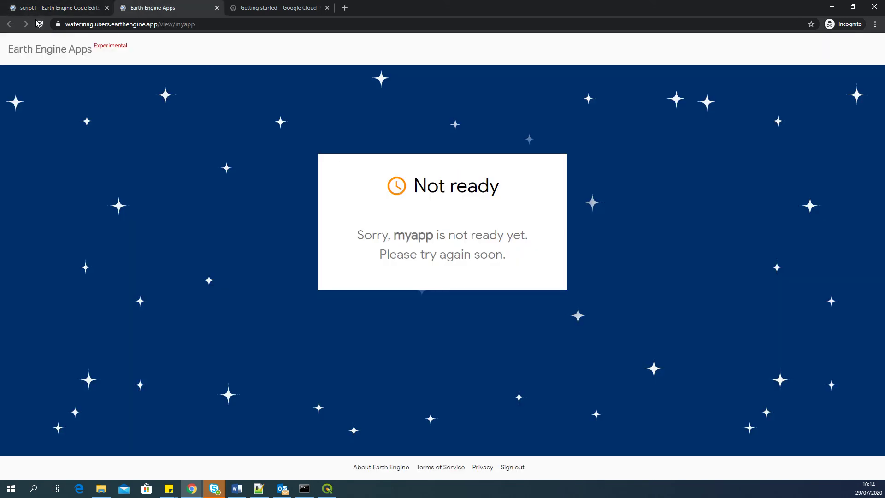
click(39, 24)
click(40, 24)
click(40, 24)
click(41, 28)
click(41, 28)
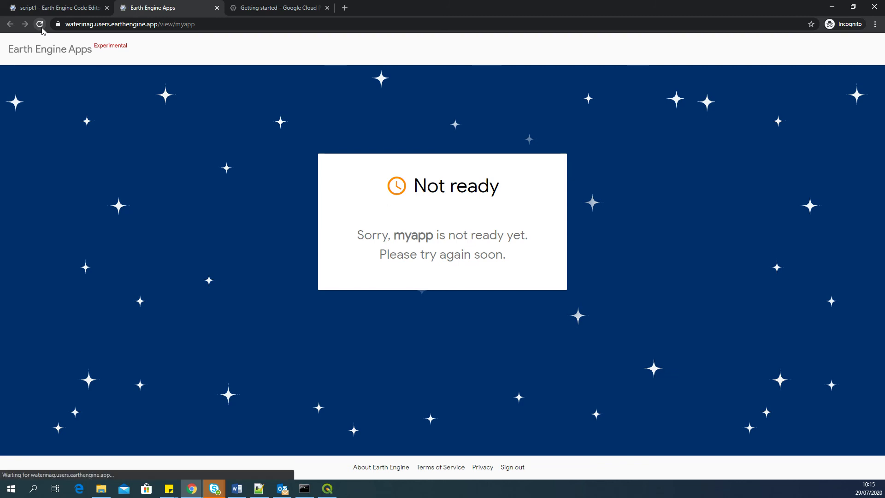
click(41, 28)
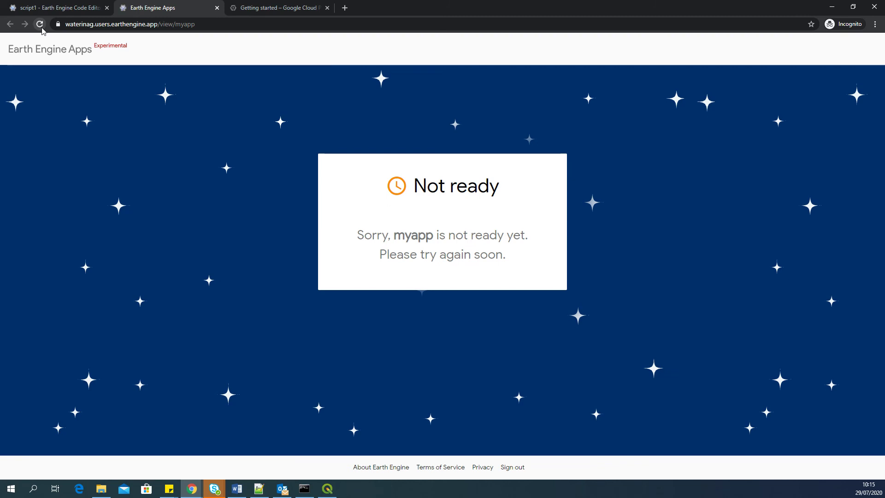
click(41, 29)
click(41, 28)
click(41, 28)
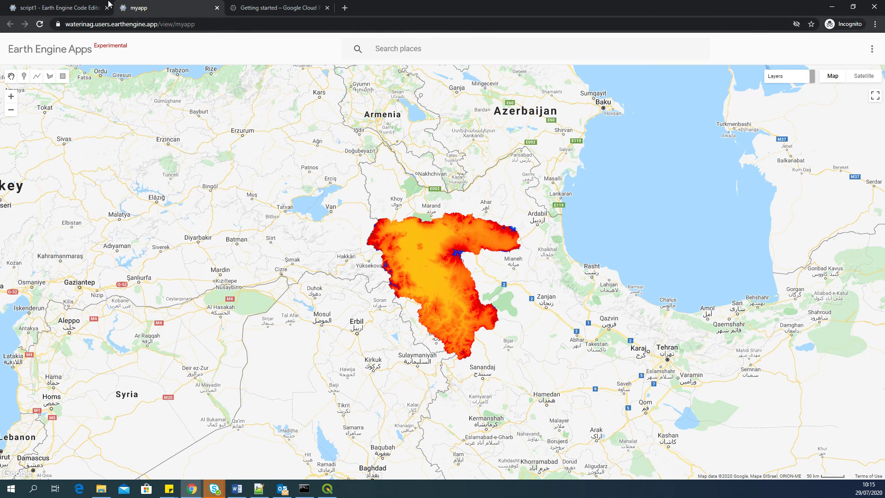
In the live myapp, toggle the DEM SRTM layer off and on, then switch the basemap to Satellite.
click(147, 25)
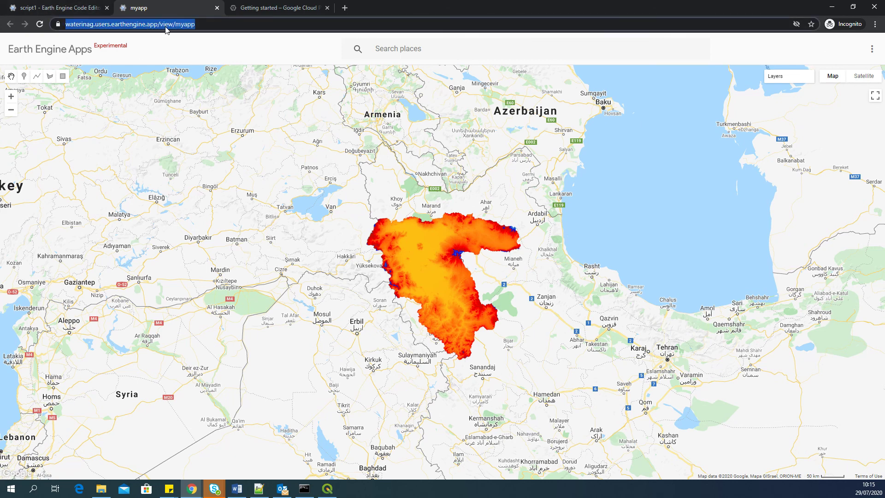
click(749, 88)
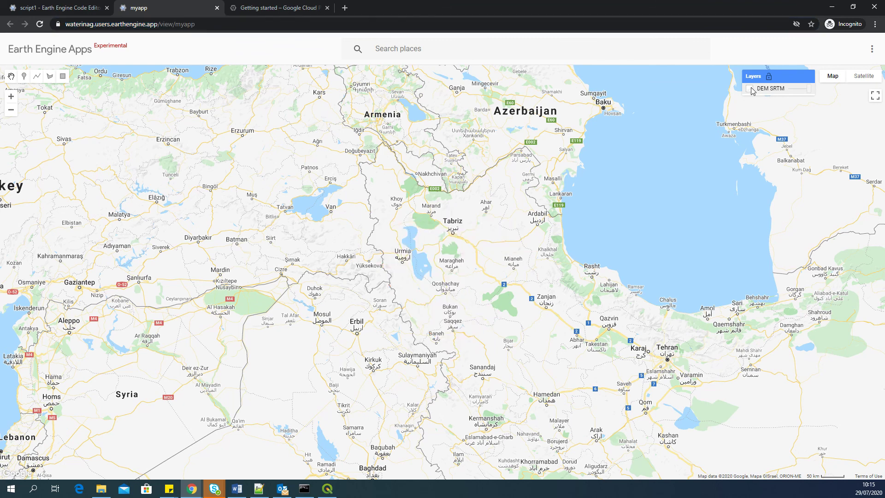
click(749, 88)
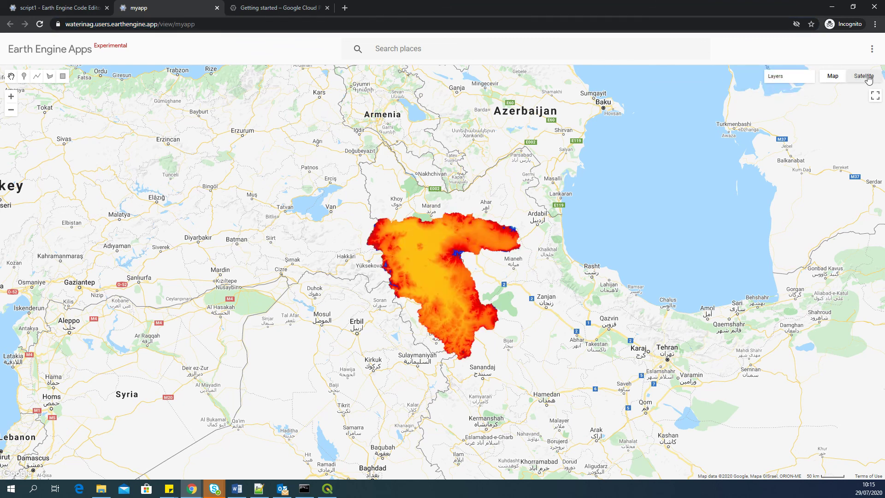
click(849, 76)
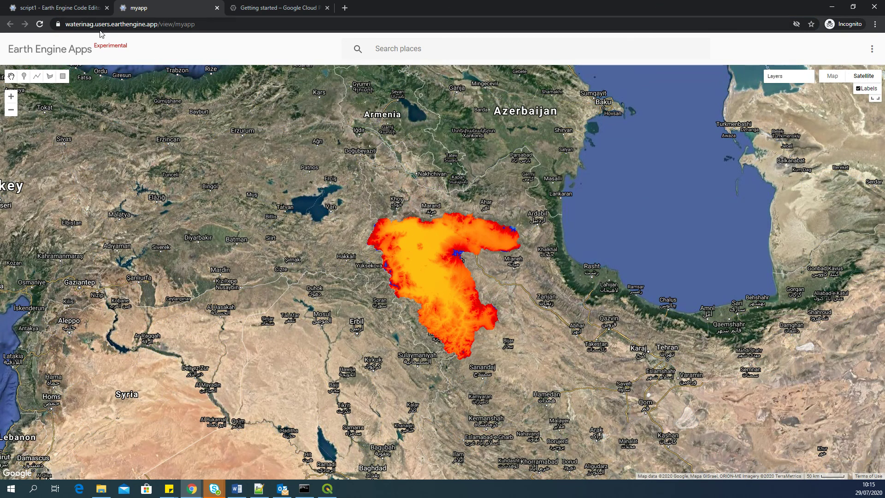